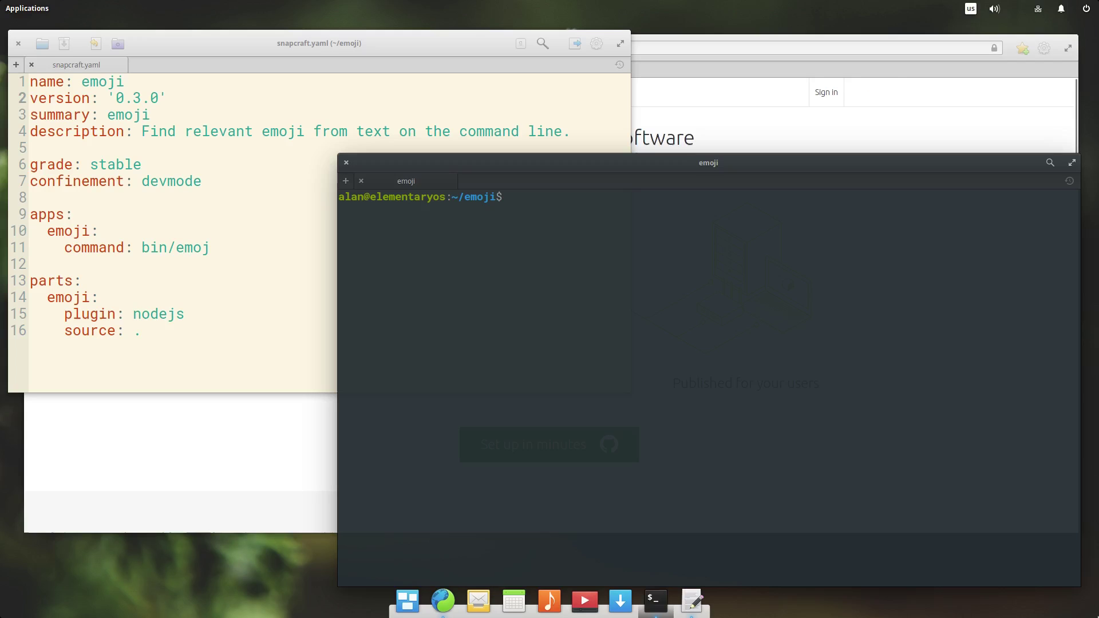
text(snapcraft)
Build emoji_0.3.0_amd64.snap, install it in devmode, search 'horse', and grep dmesg for emoji.
key(Return)
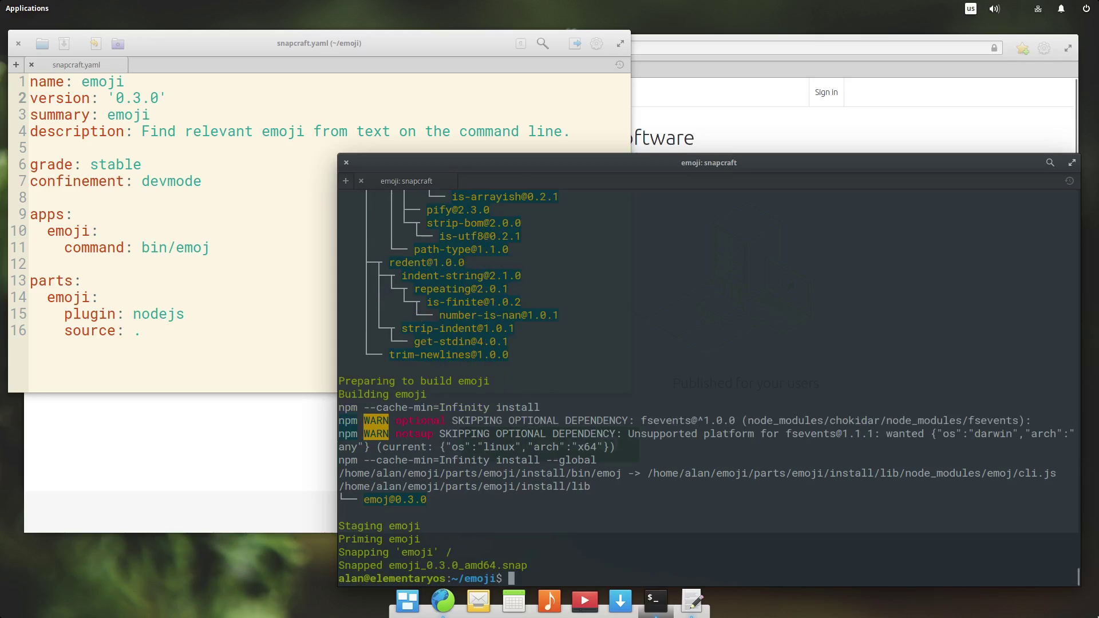
text(snap install emo)
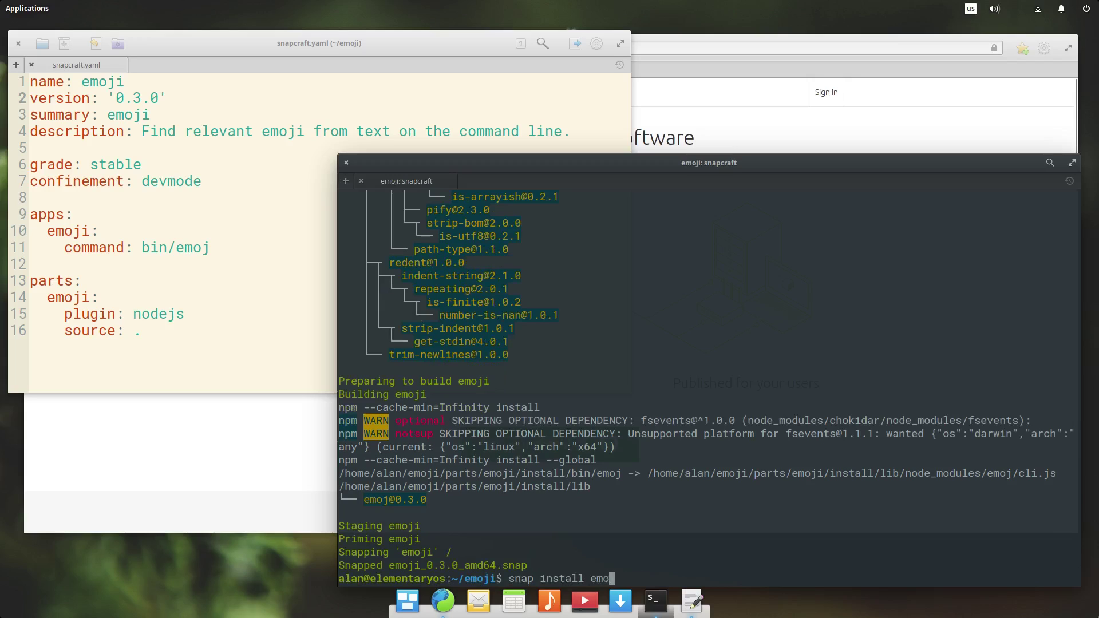
text(ji_0.3.0_amd64.snap --dangerous --devmode)
key(Return)
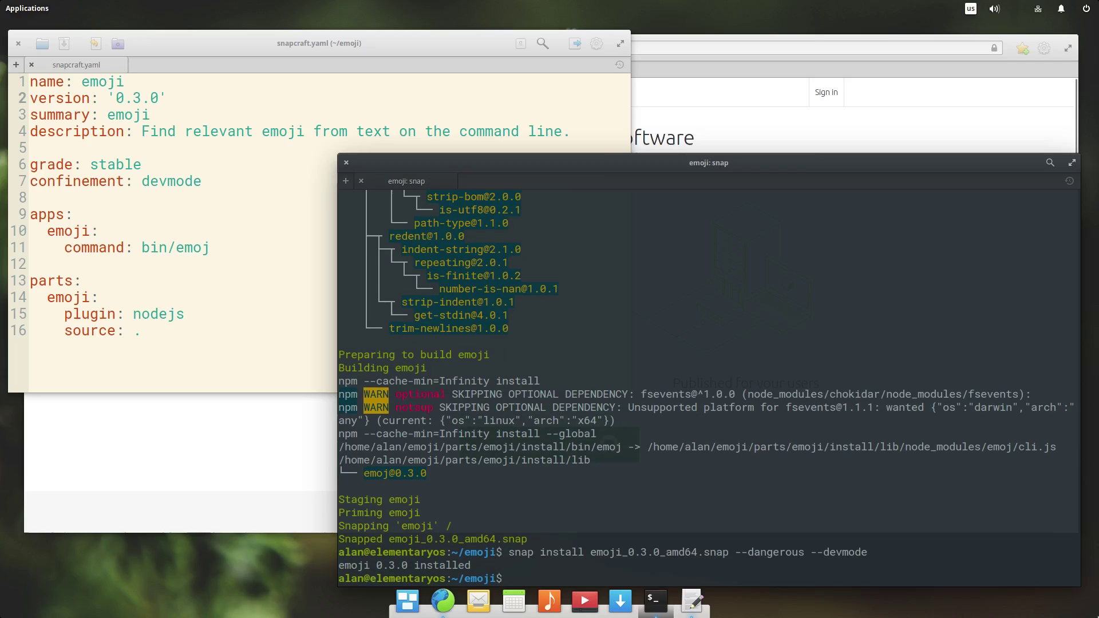
text(emoji horse)
key(Return)
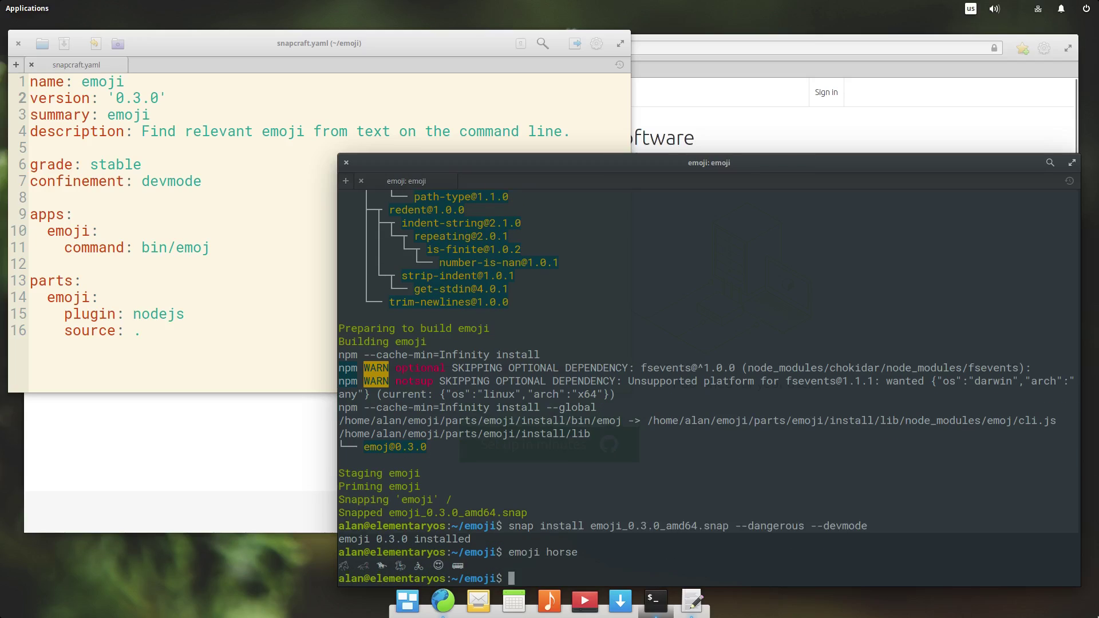
text(dmesg)
text( | grep emoji)
key(Return)
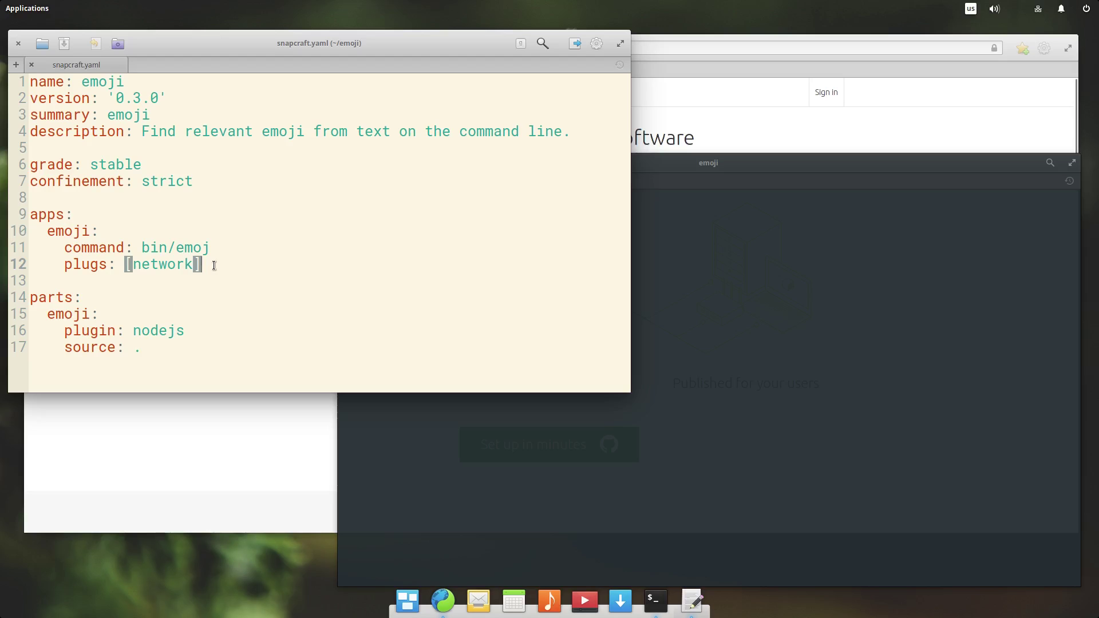
Comment out the network plugs line in snapcraft.yaml and rebuild the snap with strict confinement.
key(Home)
text(#)
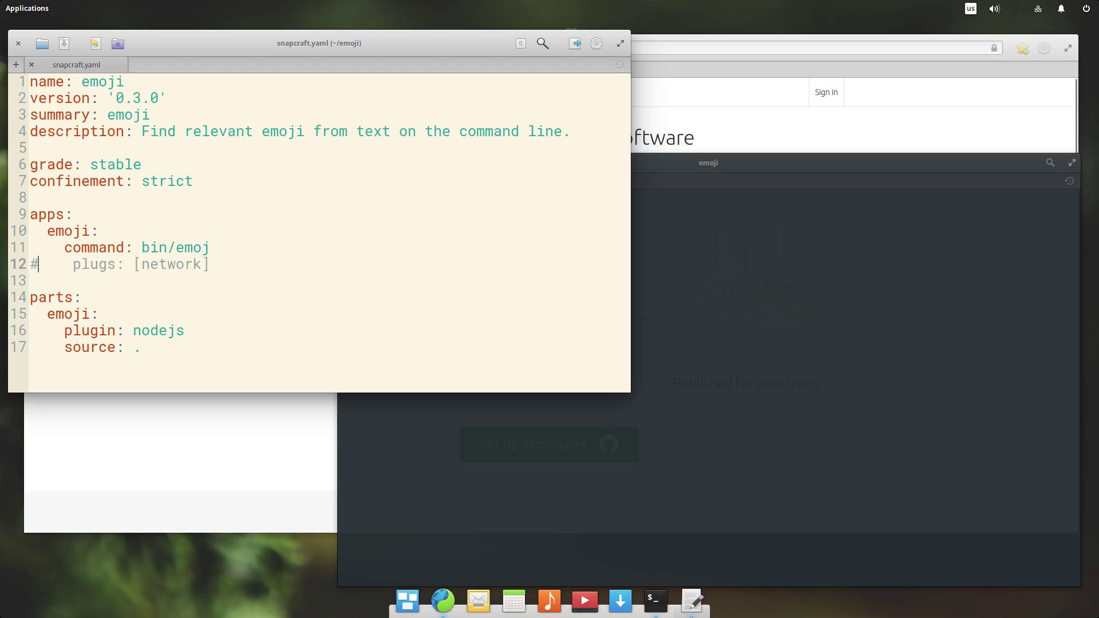
key(alt+Tab)
text(snapcraft)
key(Return)
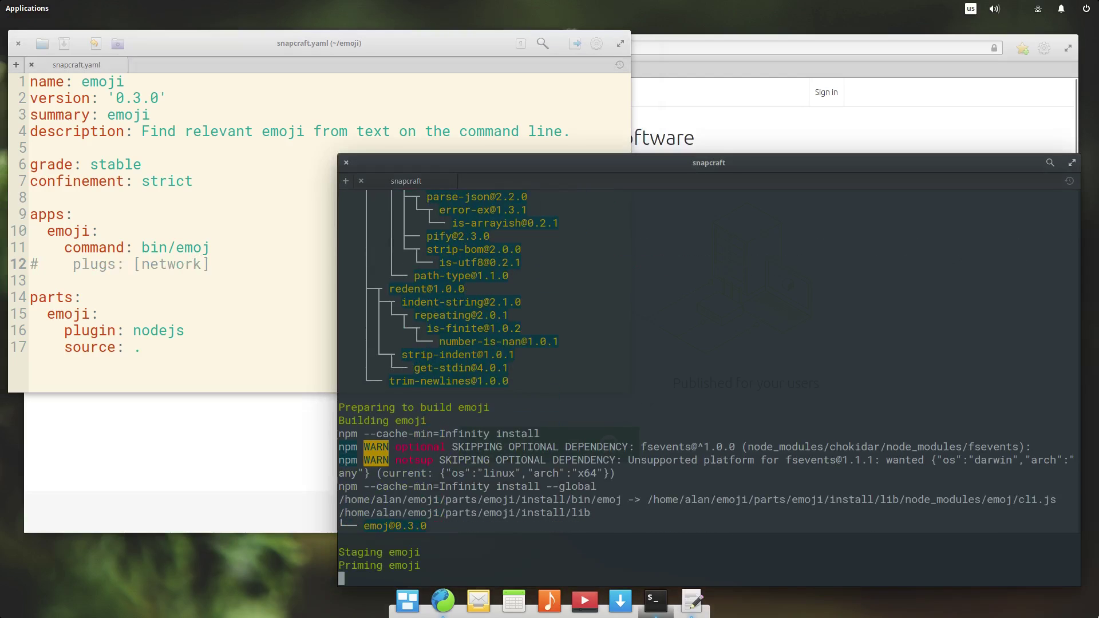
text(snap install emoji_0.3.0_amd64.snap --dangerous)
Install the rebuilt snap with --dangerous, rerun 'emoji horse', and grep dmesg for emoji DENIED entries.
key(Return)
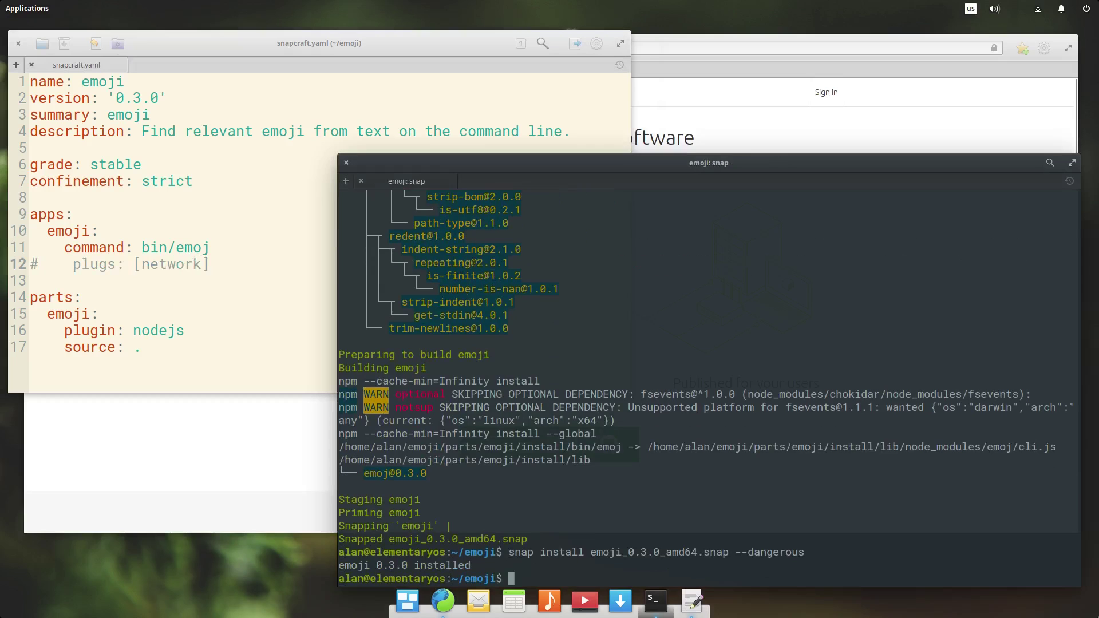
text(emoji horse)
key(Return)
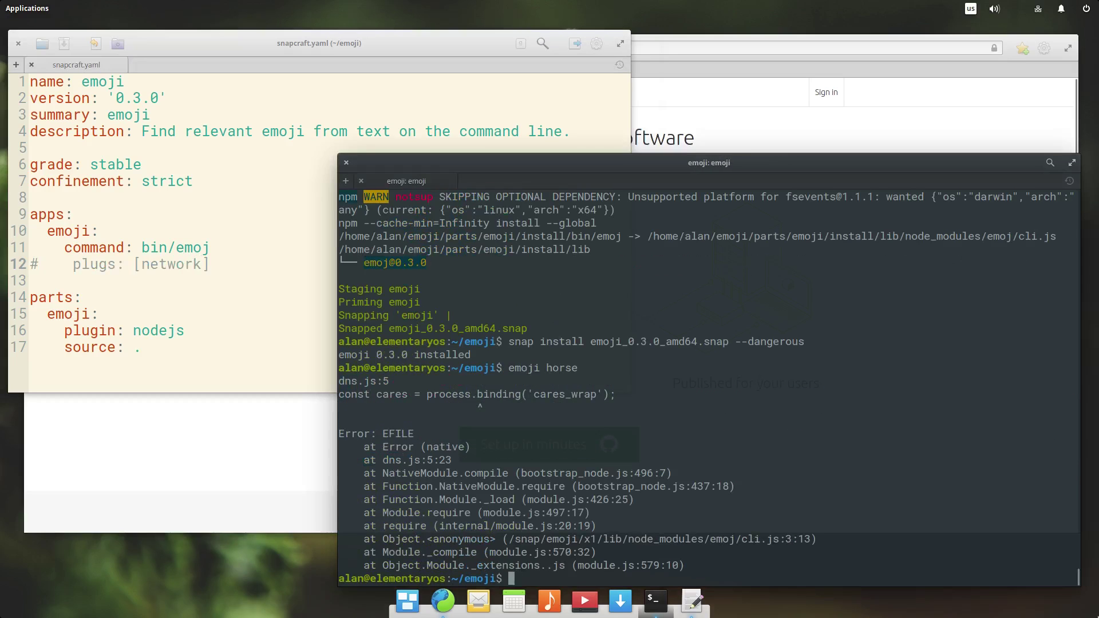
text(dmesg | grep em)
text(oji | grep DENIED)
key(Return)
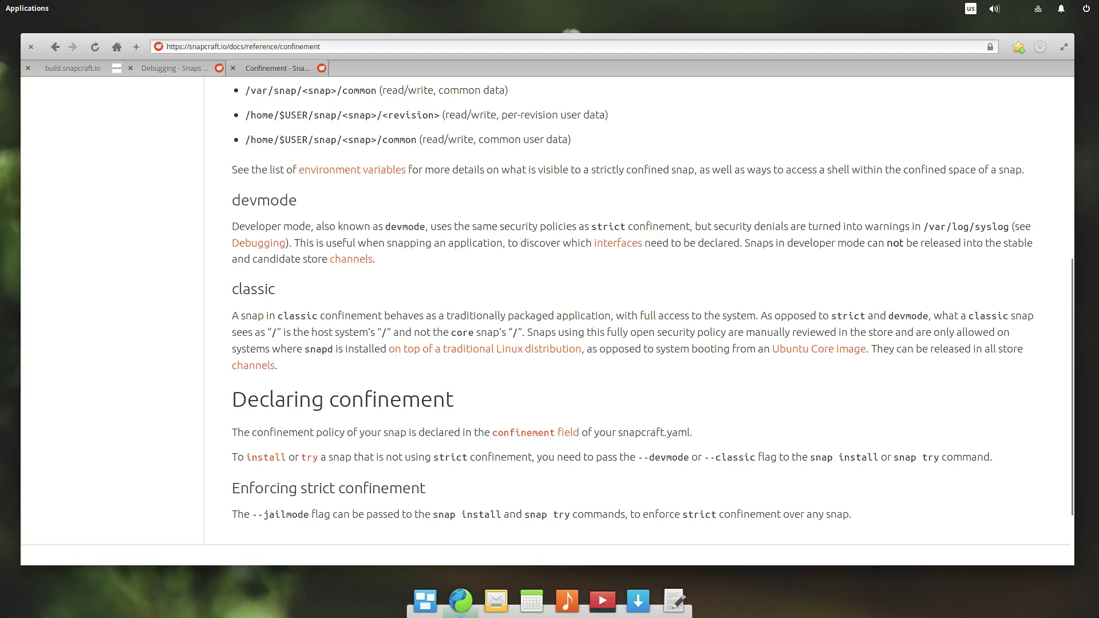
text(snap install vscode --classic --beta)
Install the VS Code beta snap with 'snap install vscode --classic --beta'.
key(Return)
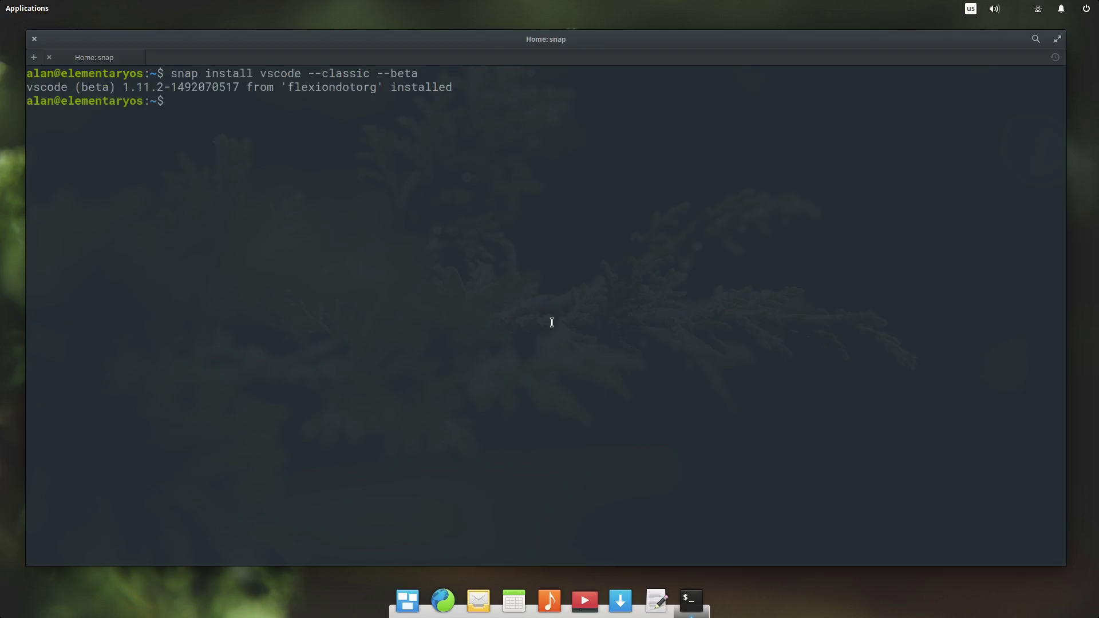
Launch Visual Studio Code from Applications and open /etc/lsb-release via File > Open File.
click(27, 7)
text(code)
key(Return)
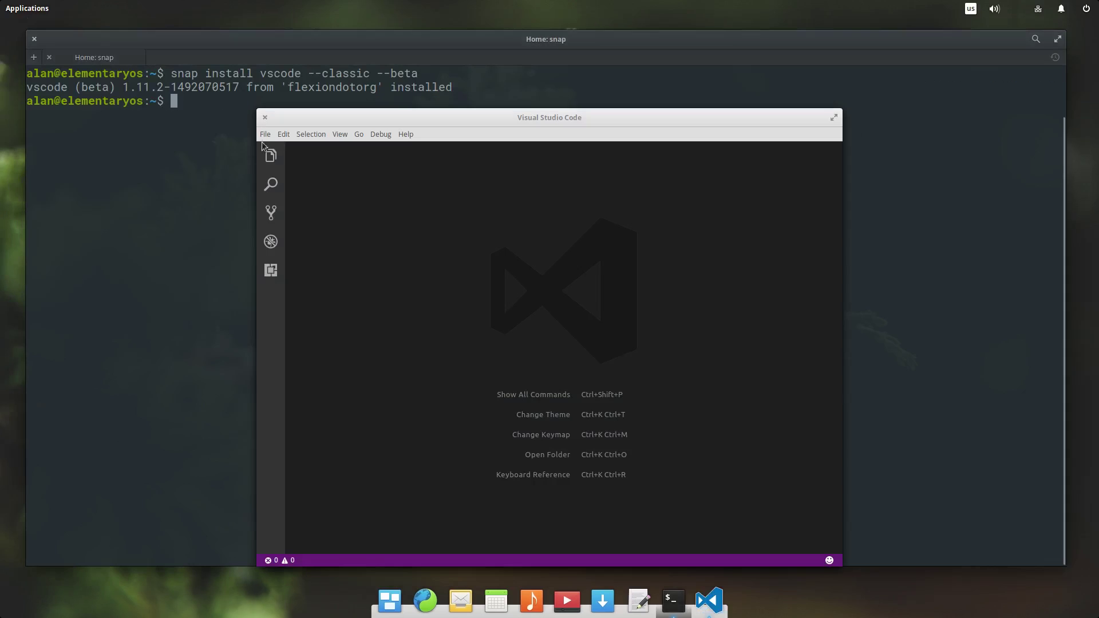
click(265, 135)
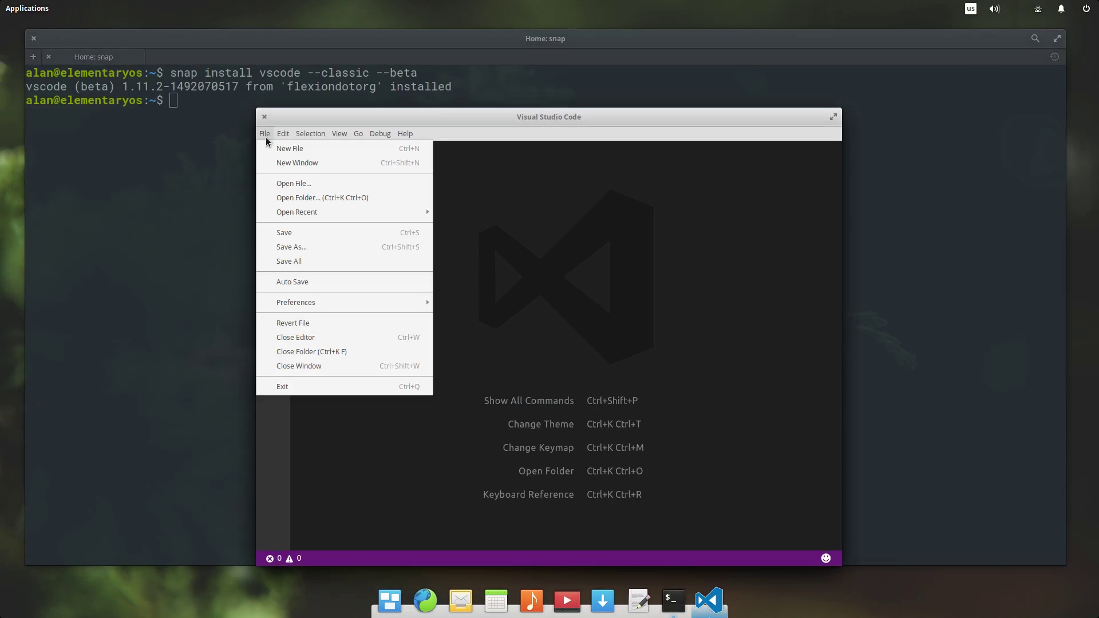
click(295, 184)
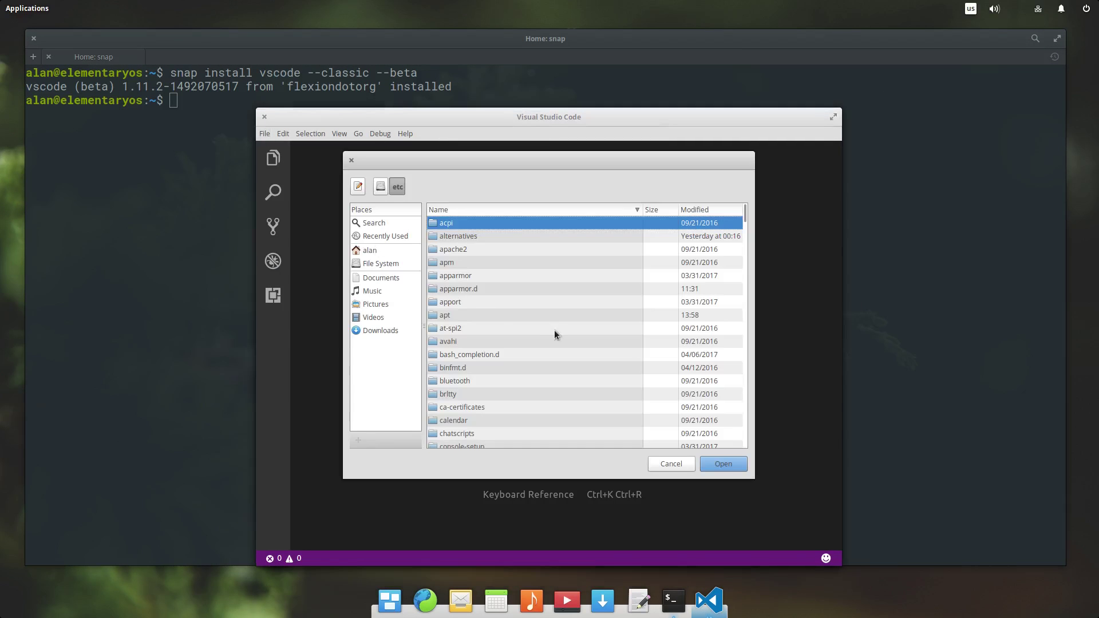
text(lsb)
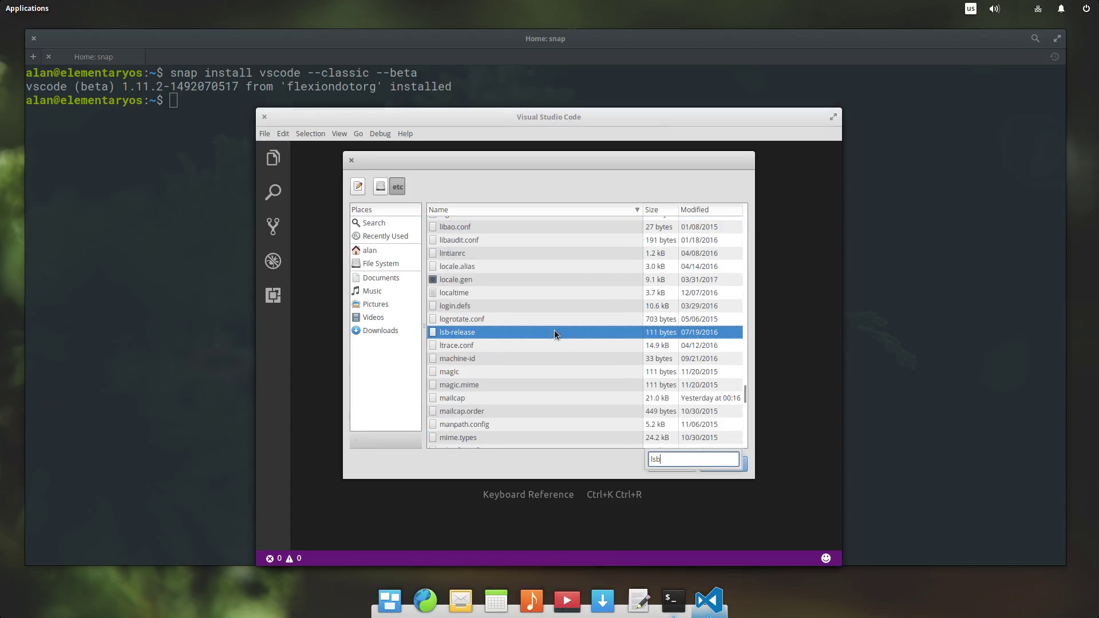
key(Return)
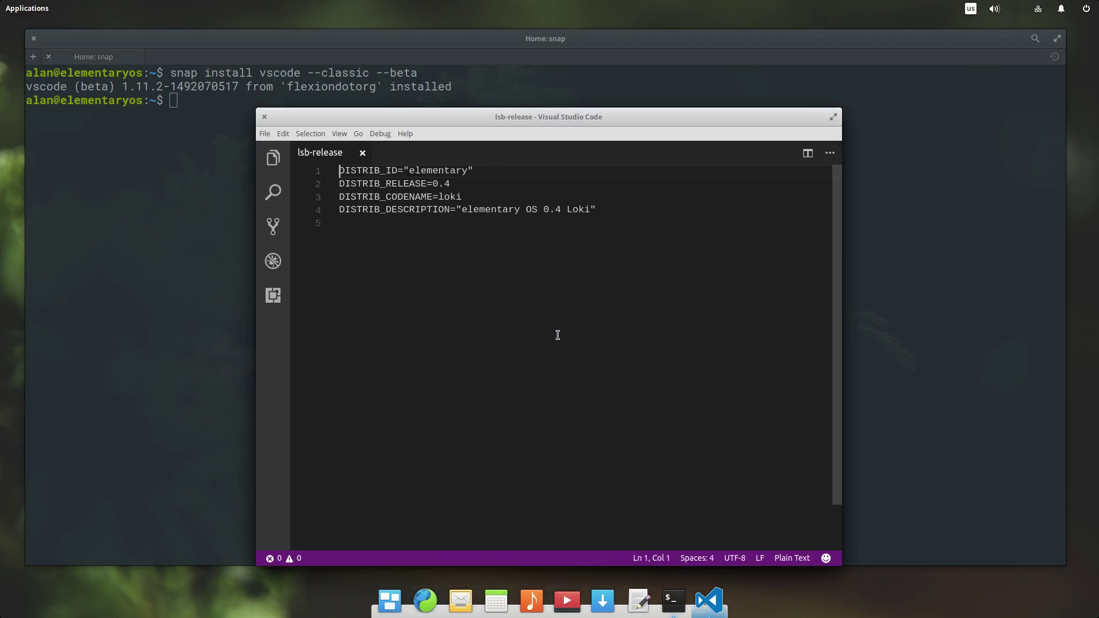